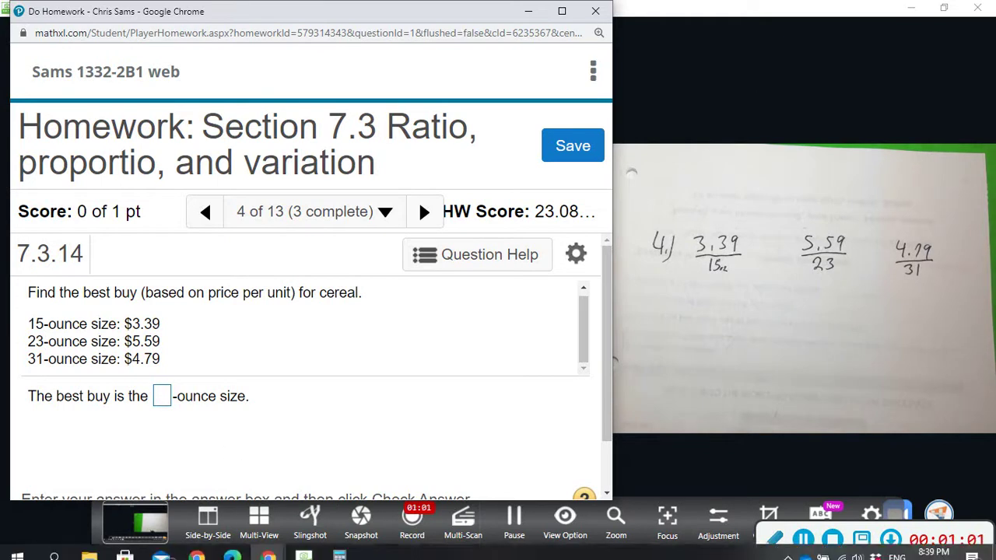
Step: Bring Calculator over the homework page and compute the 15-ounce unit price, 3.39 ÷ 15 = 0.226
left_click(339, 557)
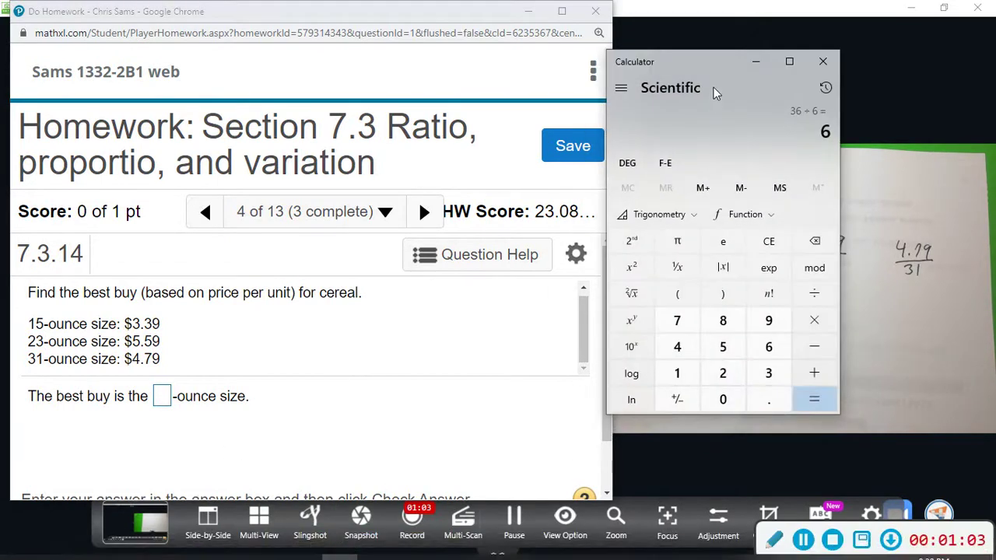
left_click_drag(717, 72, 465, 92)
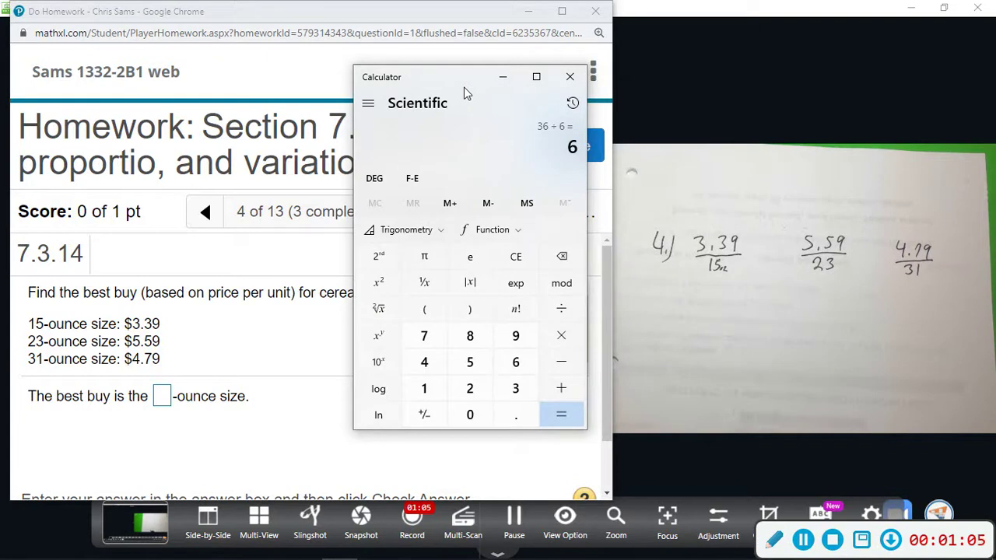
left_click(513, 258)
type("3.39")
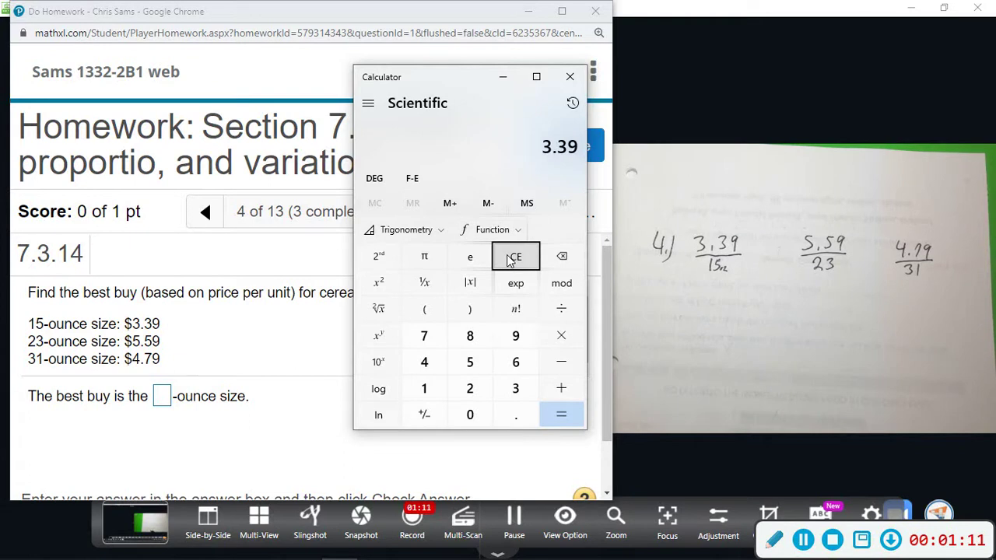
type("/15")
key("Return")
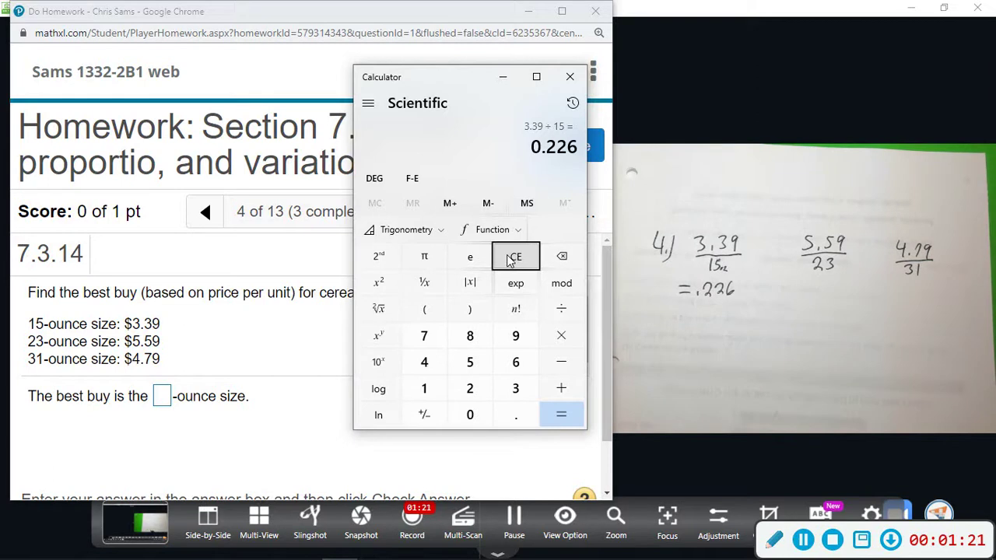
Step: Compute the 23-ounce unit price, 5.59 ÷ 23 ≈ 0.243
left_click(510, 259)
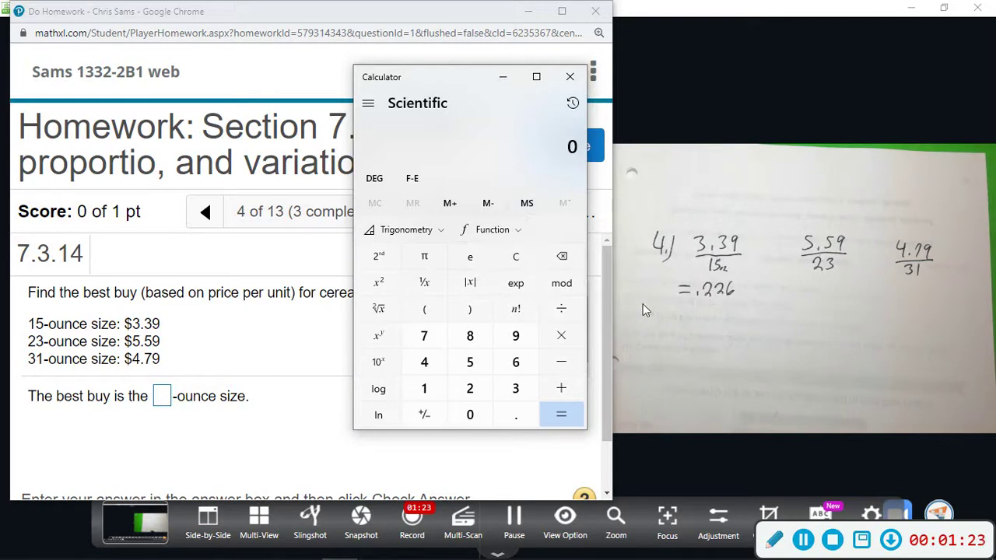
type("5.59 ÷")
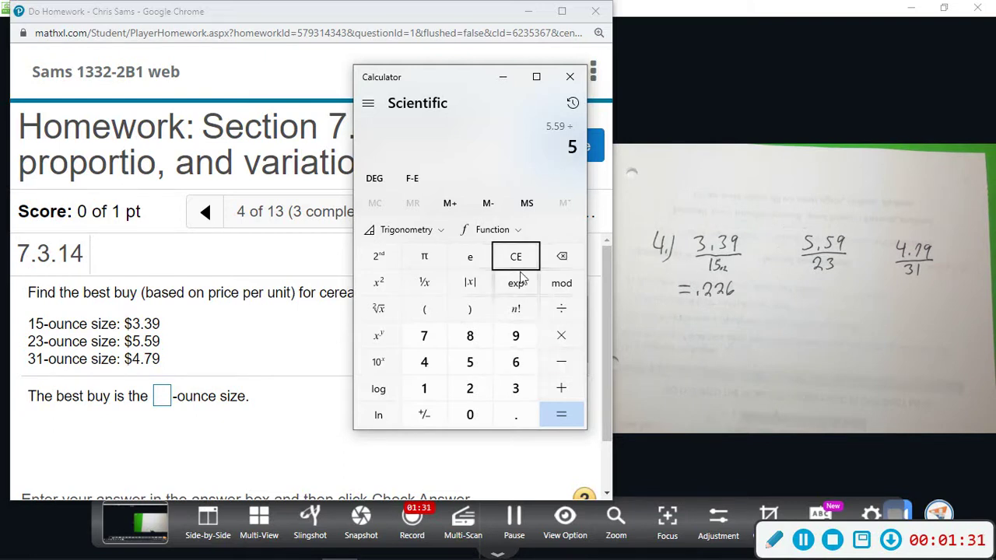
left_click(562, 258)
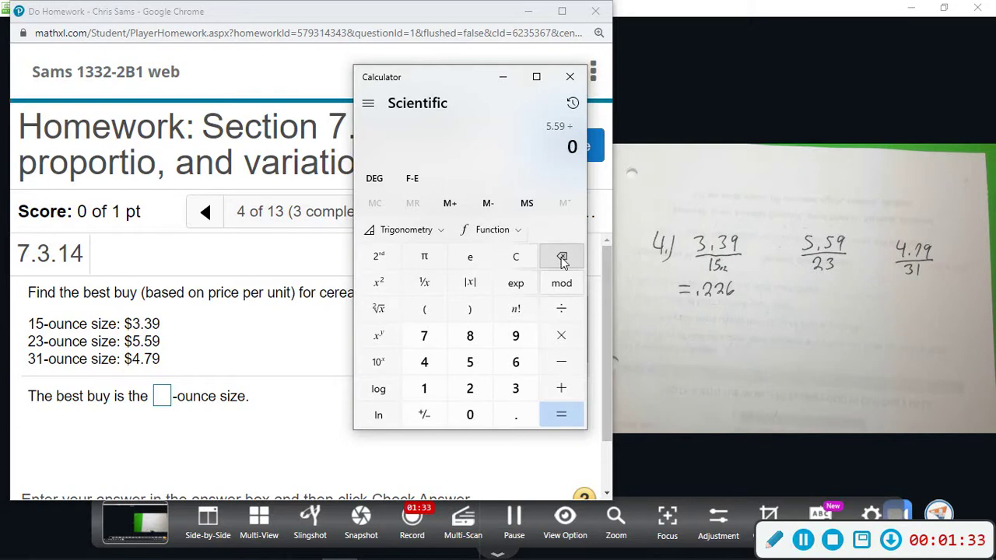
type("3")
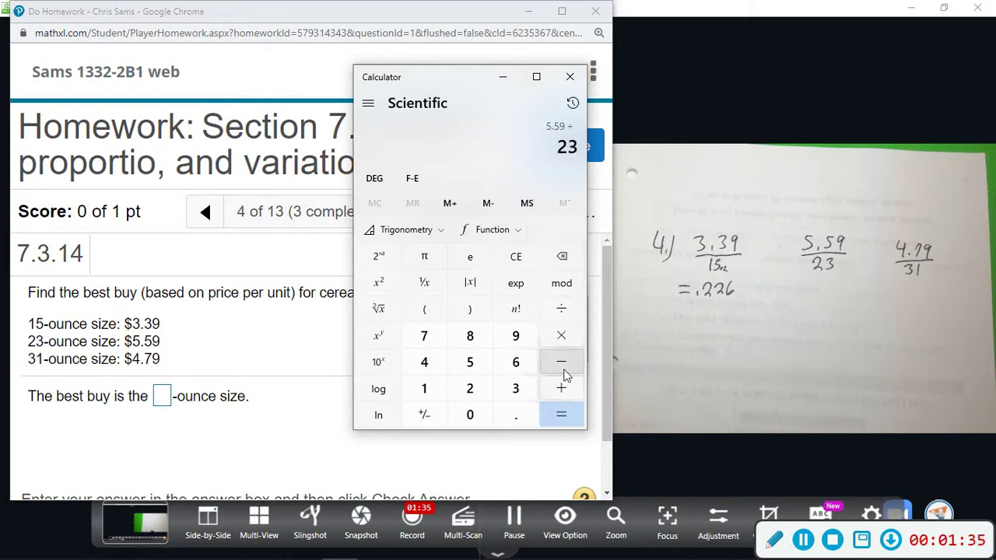
left_click(557, 417)
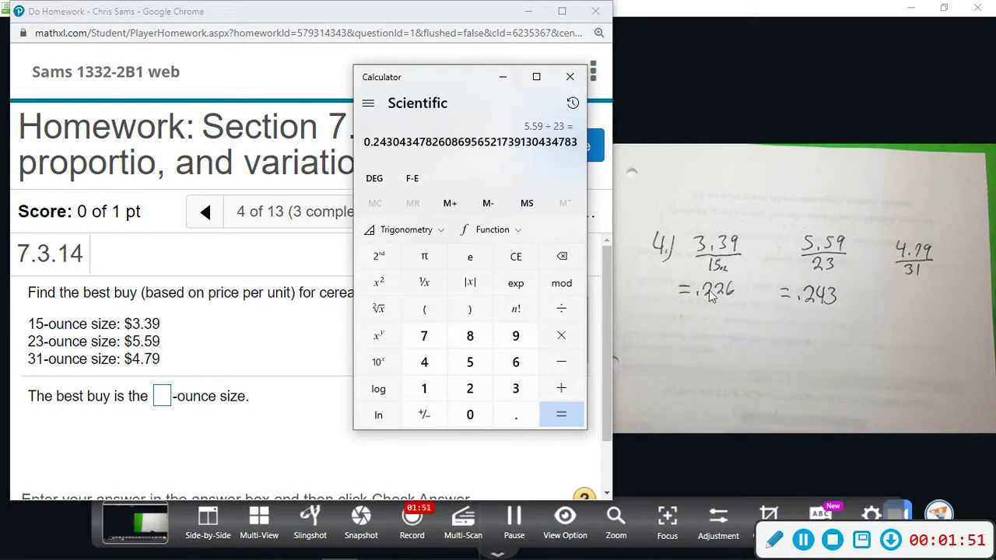
Step: Clear the calculator and compute 4.79 ÷ 31 for the 31-ounce size
left_click(516, 256)
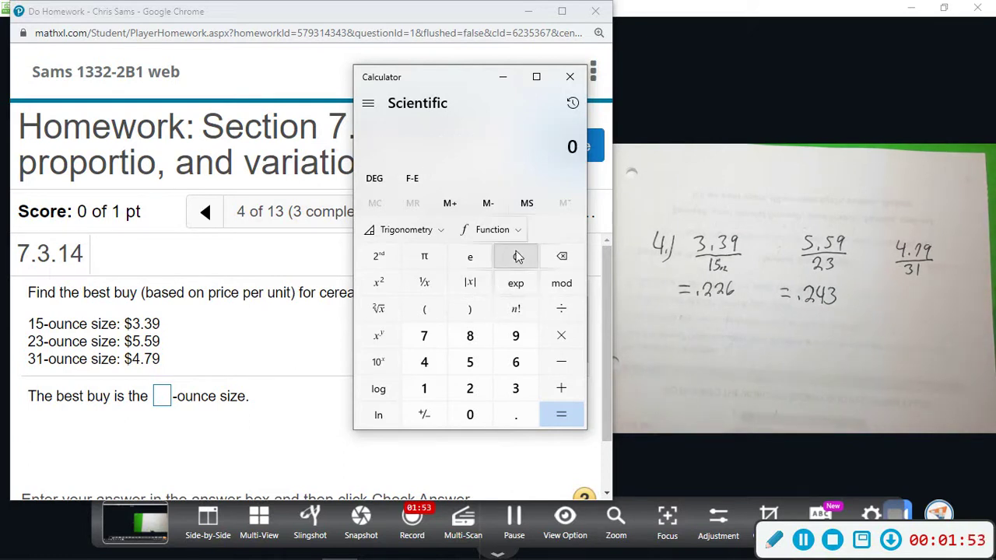
type("4.")
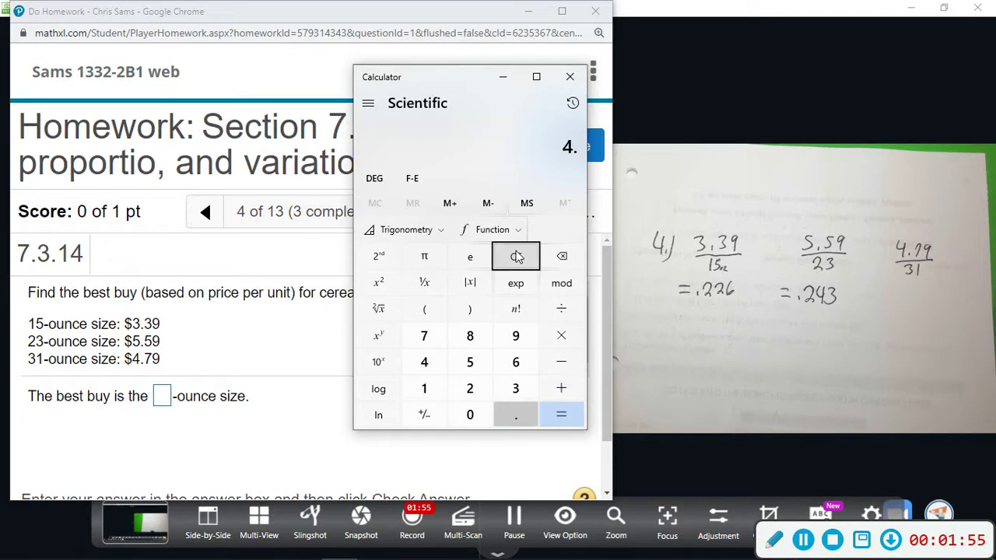
type("79")
type("/31")
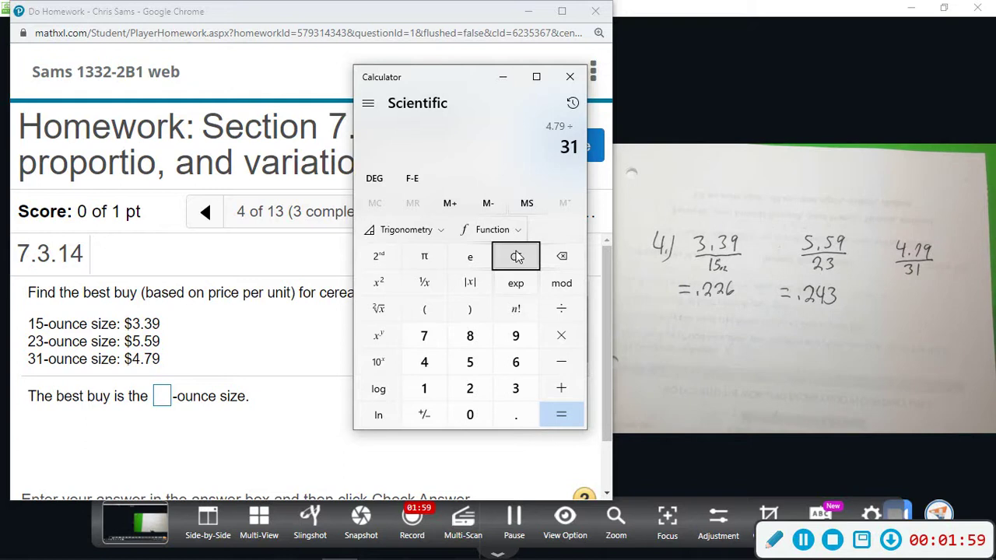
key("Return")
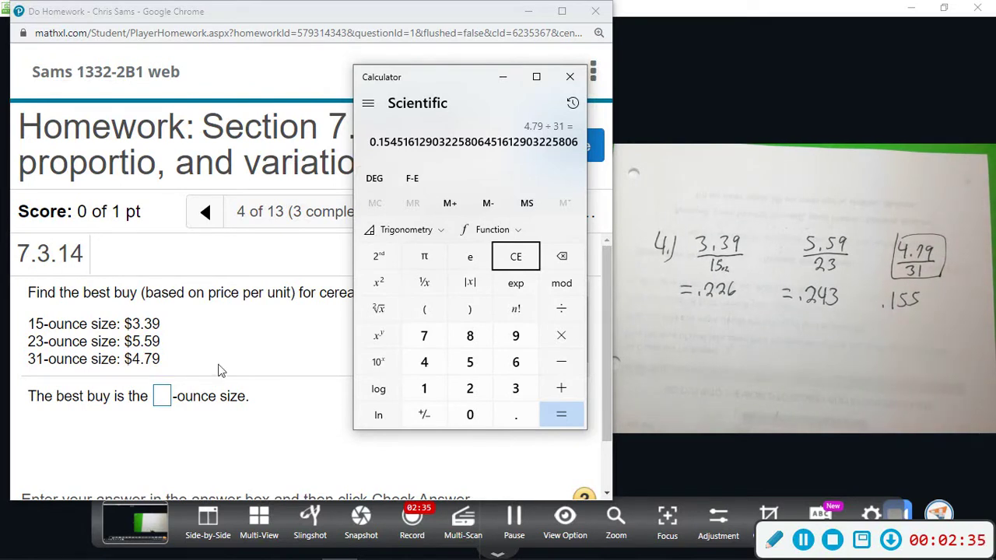
Step: Answer 31 for the best-buy size, check it, and continue to the next question
left_click(165, 398)
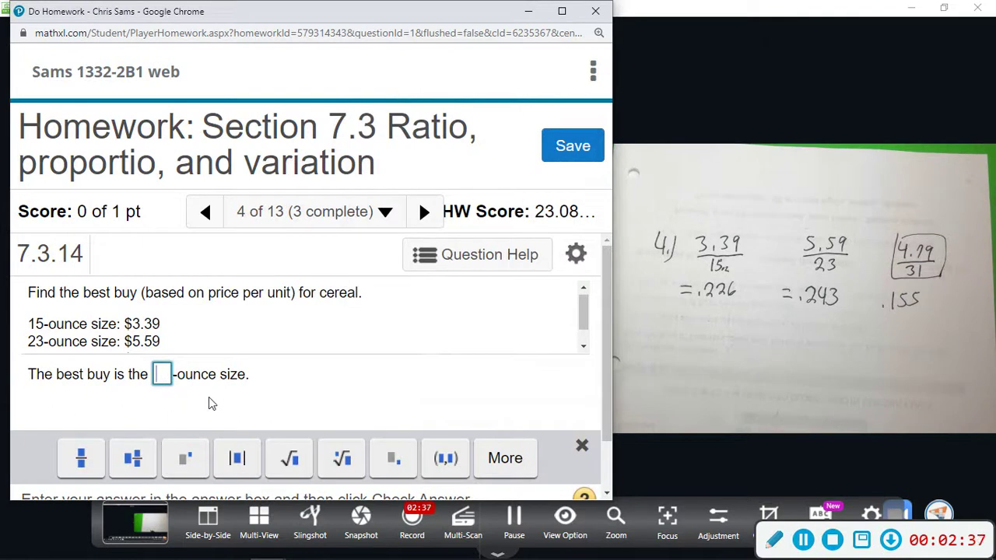
type("31")
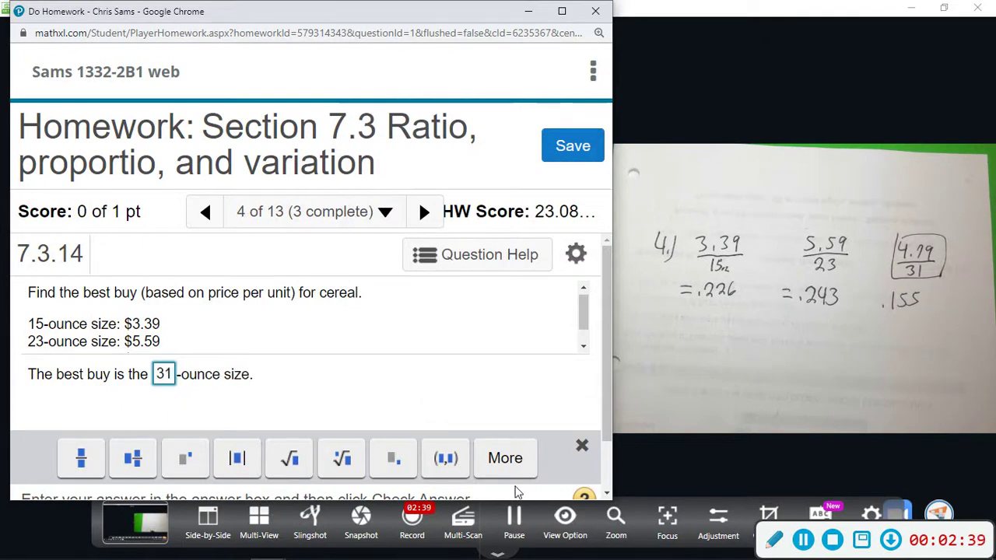
scroll(507, 457, "down", 1)
left_click(465, 476)
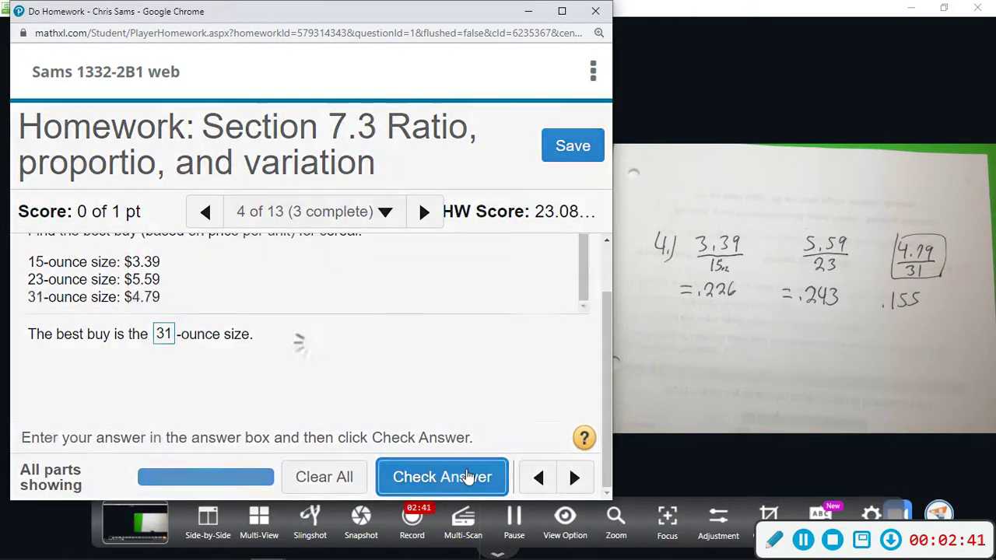
left_click(339, 399)
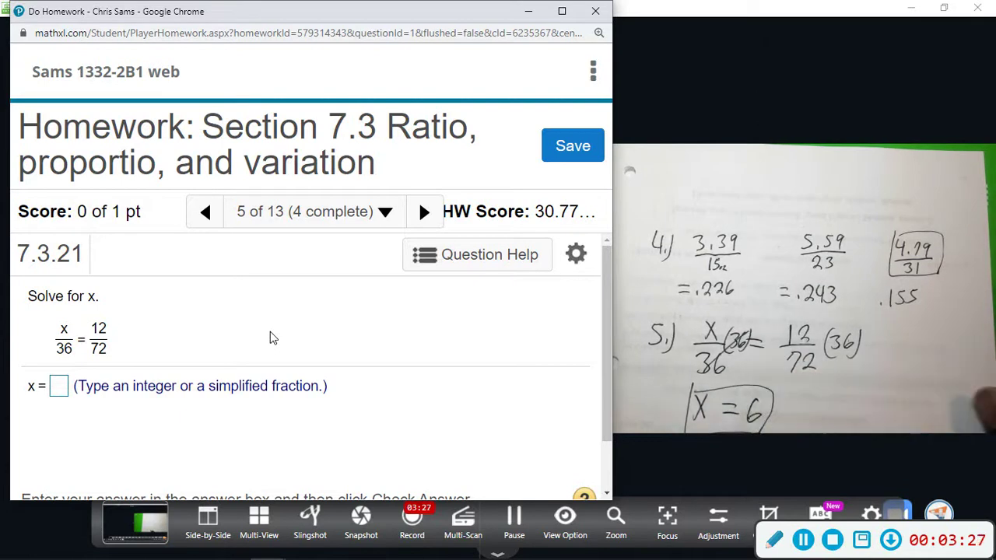
Step: Bring Calculator back, clear it, and compute 12 × 36 = 432
scroll(270, 331, "down", 1)
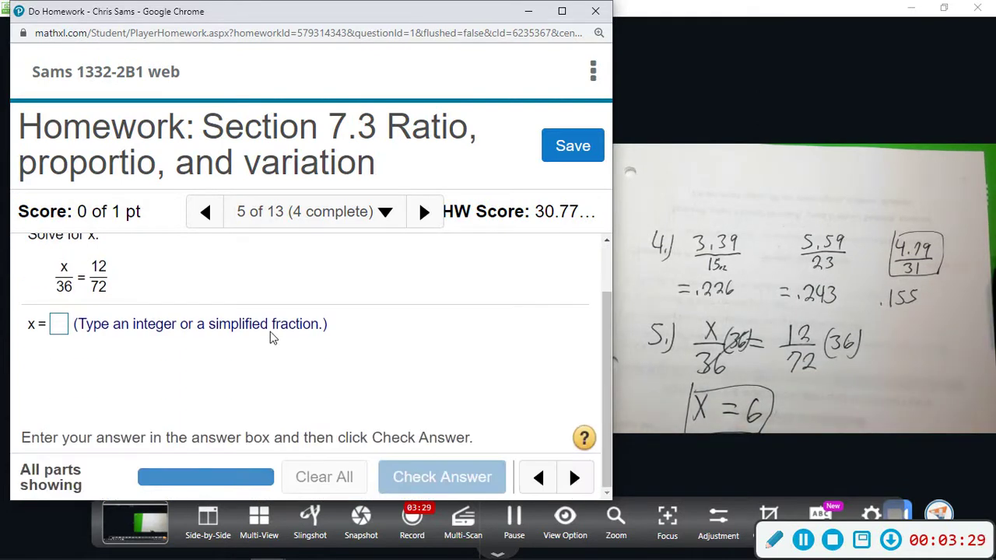
left_click(18, 547)
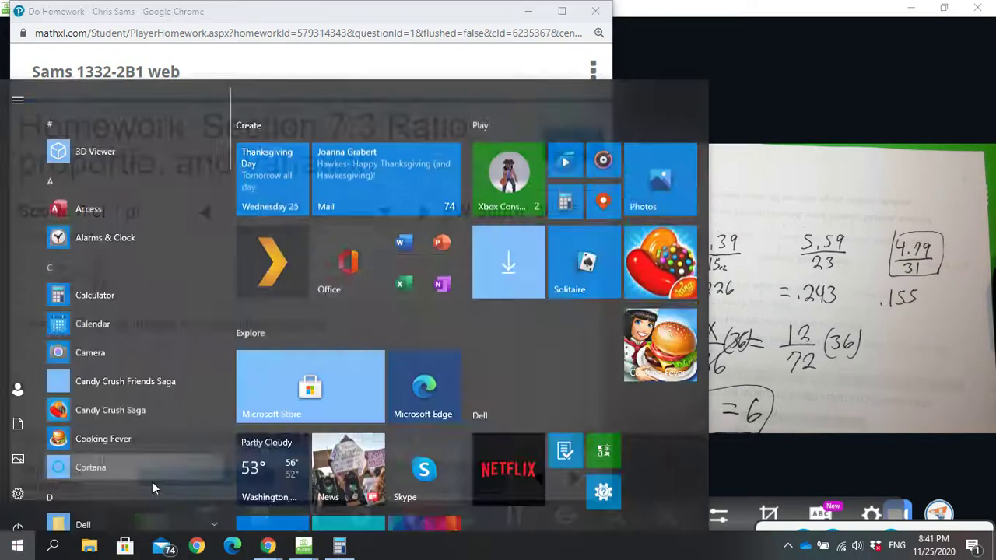
left_click(694, 45)
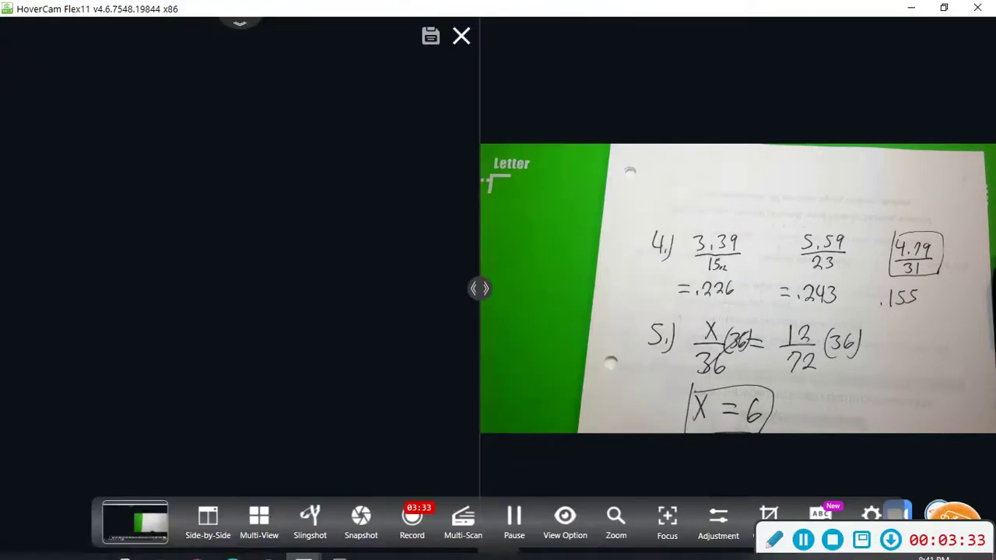
left_click(340, 546)
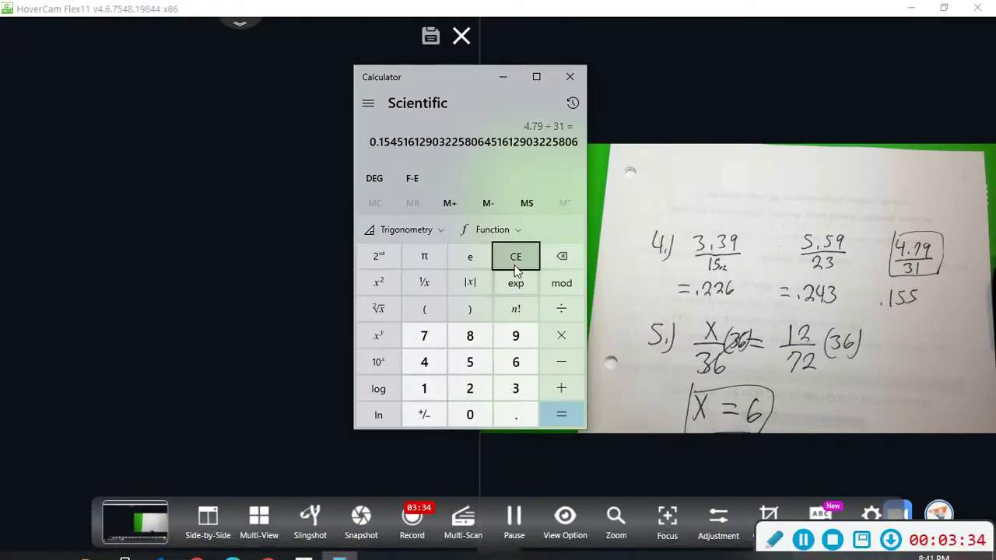
left_click(515, 259)
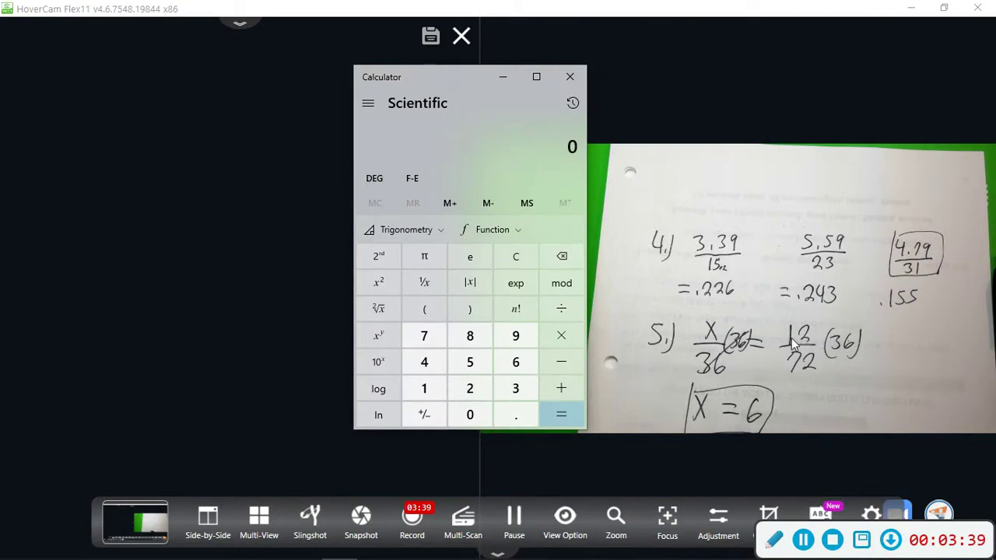
key("1")
key("2")
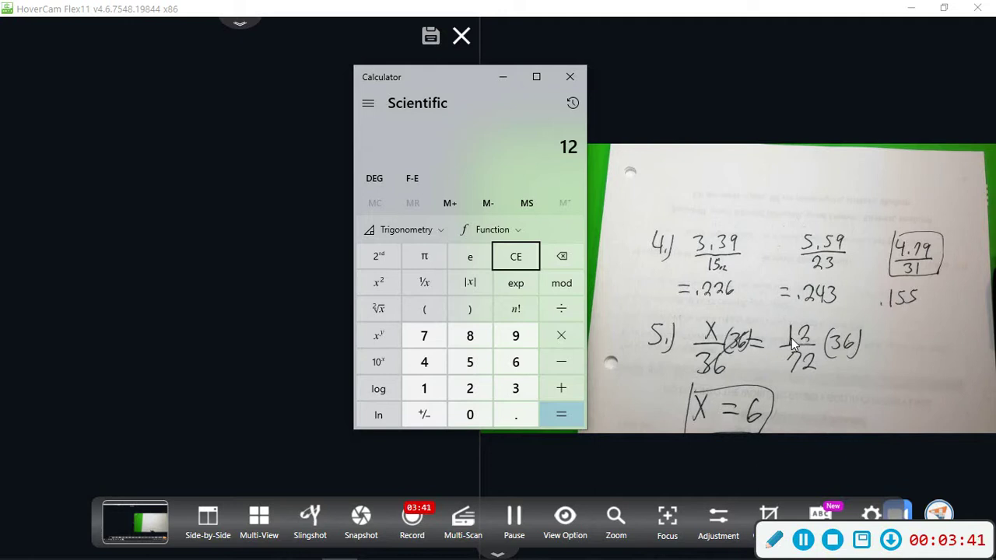
type("36")
key("Return")
Step: Divide 432 by 72 to get 6, then close Calculator
key("slash")
type("72")
key("Return")
left_click(571, 78)
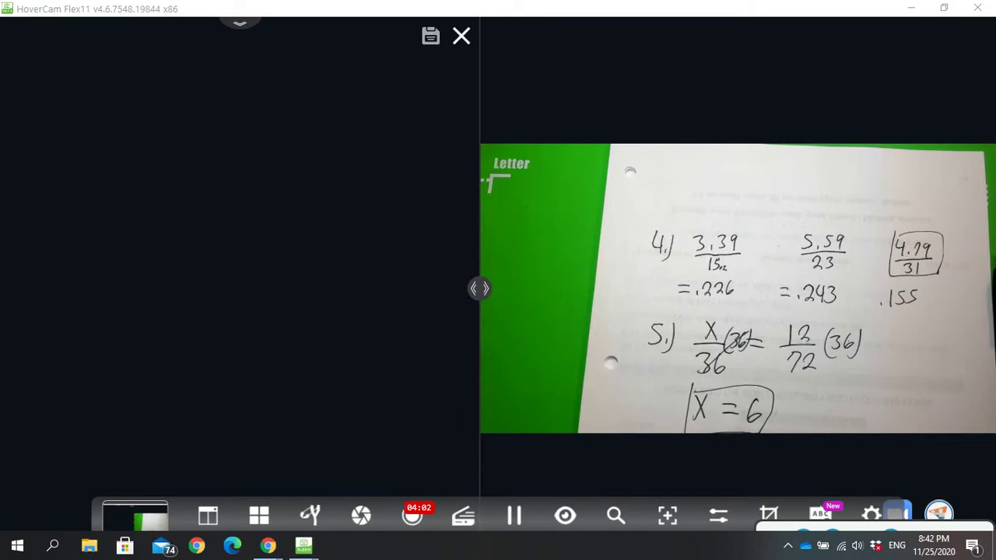
Step: Return to the homework window and enter 6 in the x answer box
mouse_move(267, 546)
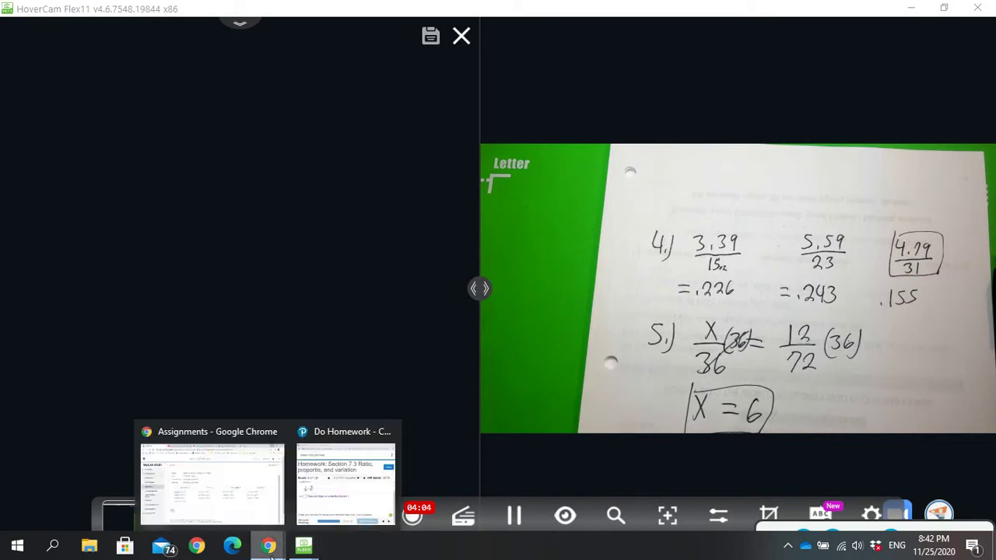
left_click(328, 513)
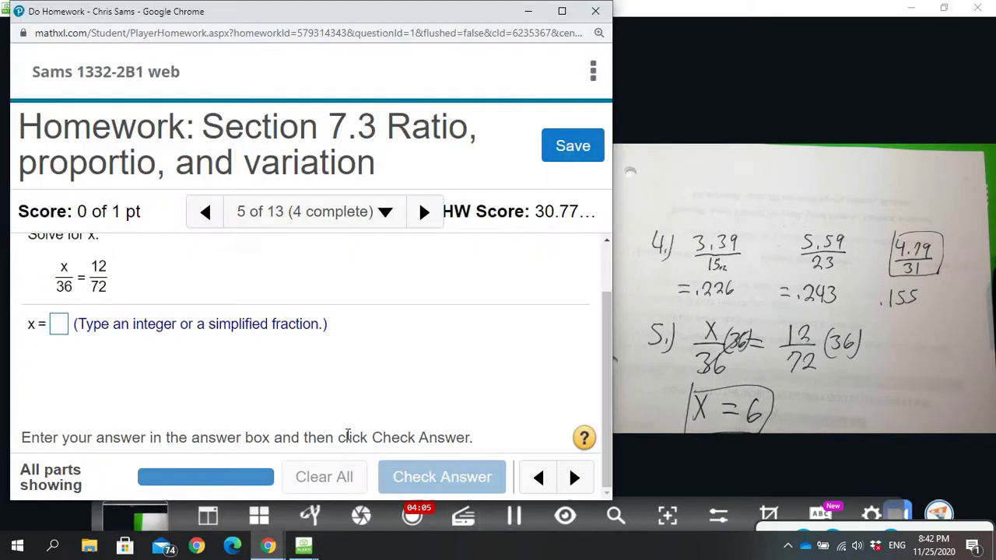
left_click(60, 314)
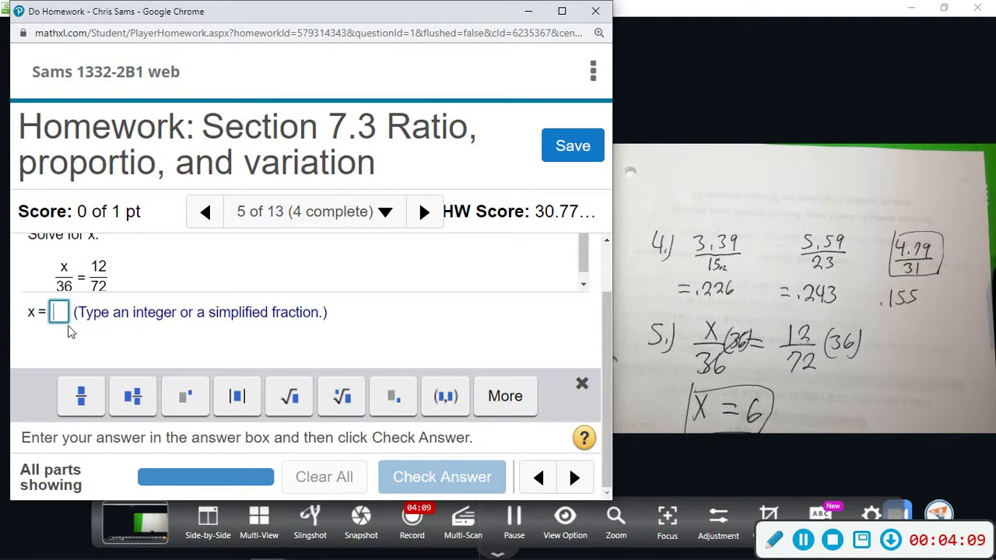
type("6")
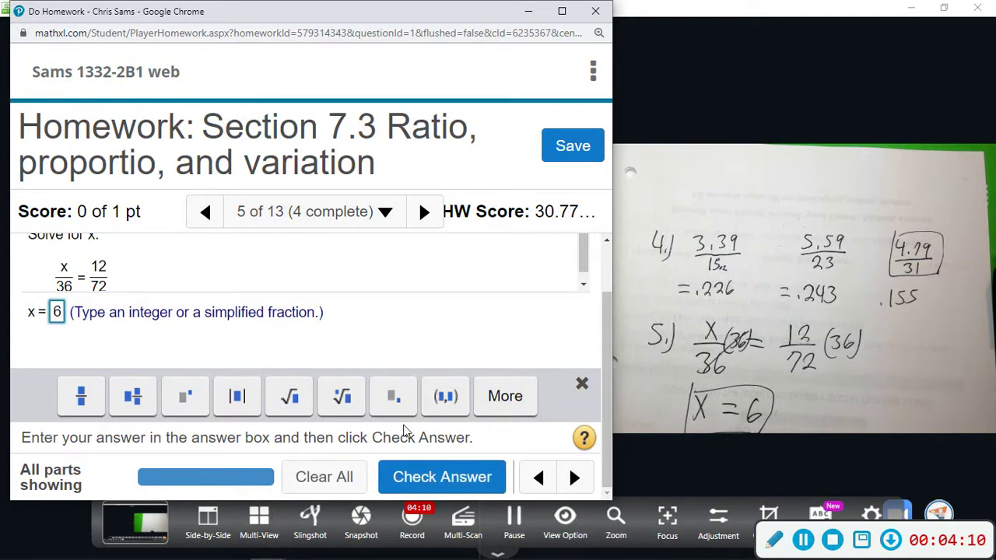